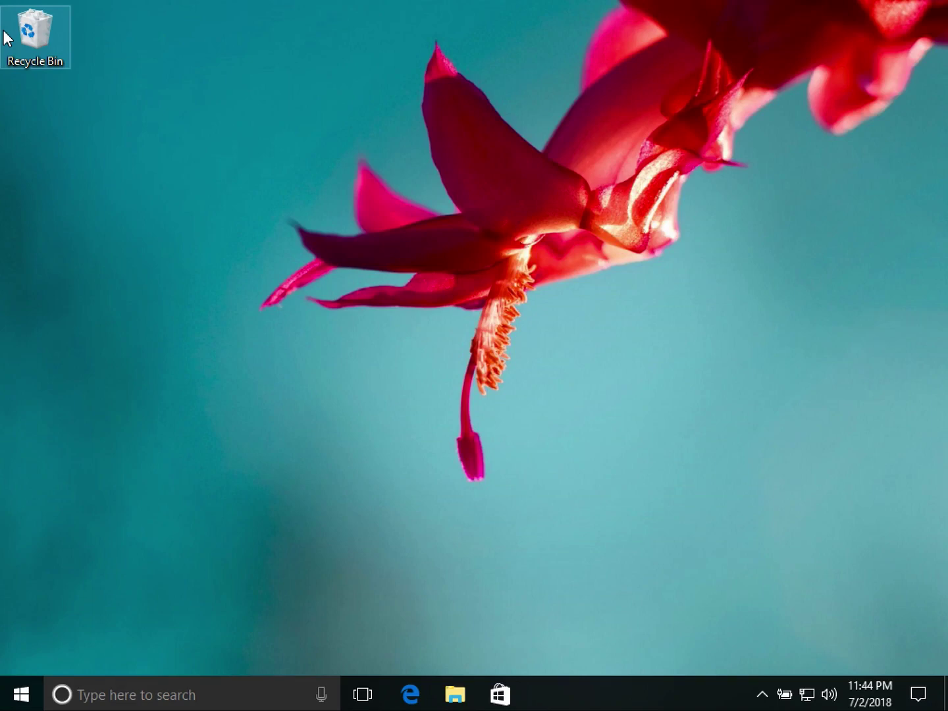
- Open Personalization from the desktop's right-click menu and go to its Start page
{"action": "right_click", "coordinate": [471, 205]}
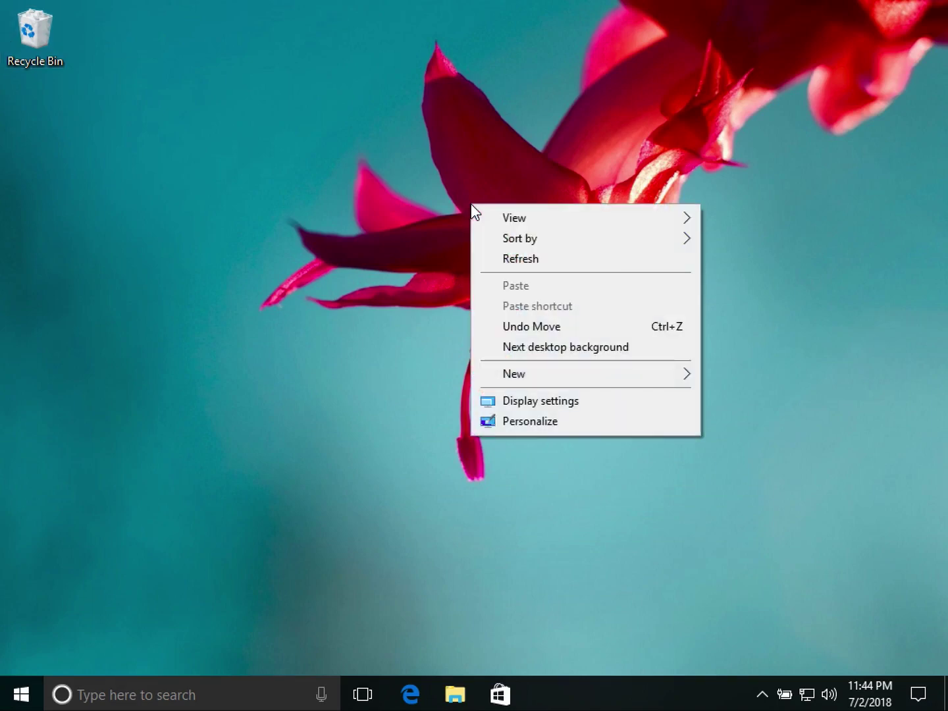
{"action": "left_click", "coordinate": [571, 425]}
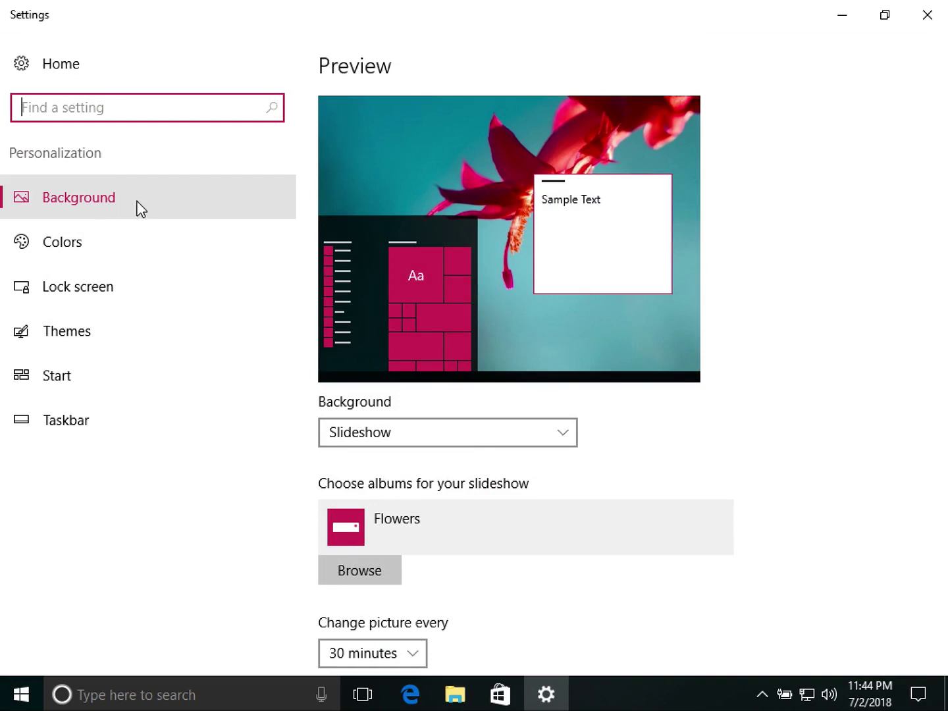
{"action": "left_click", "coordinate": [121, 369]}
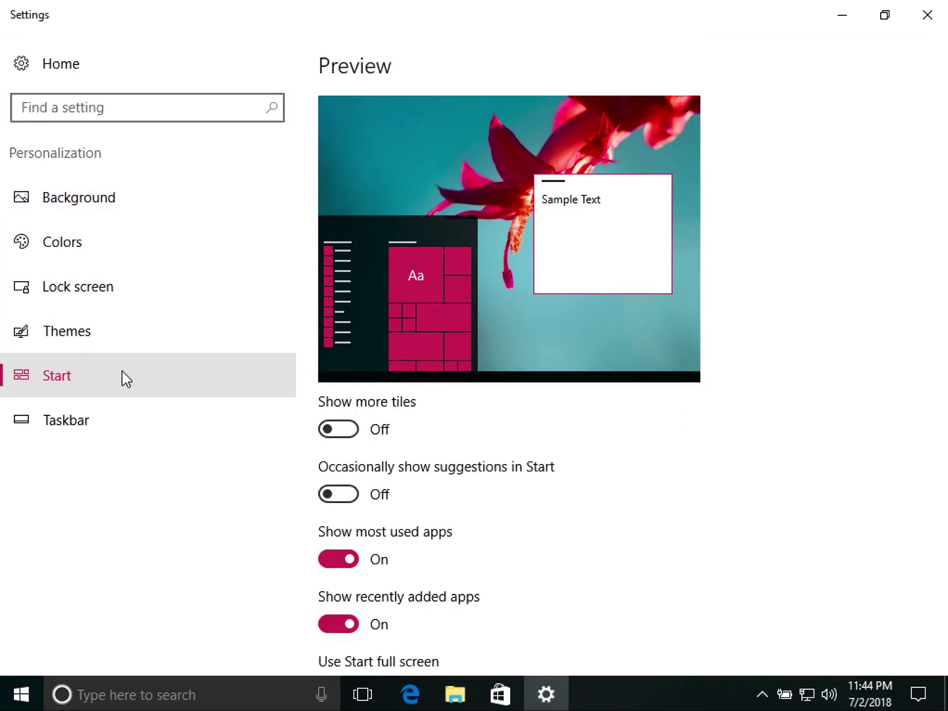
- Look through the Background, Colors, Lock screen and Themes pages, then return to Start
{"action": "left_click", "coordinate": [149, 189]}
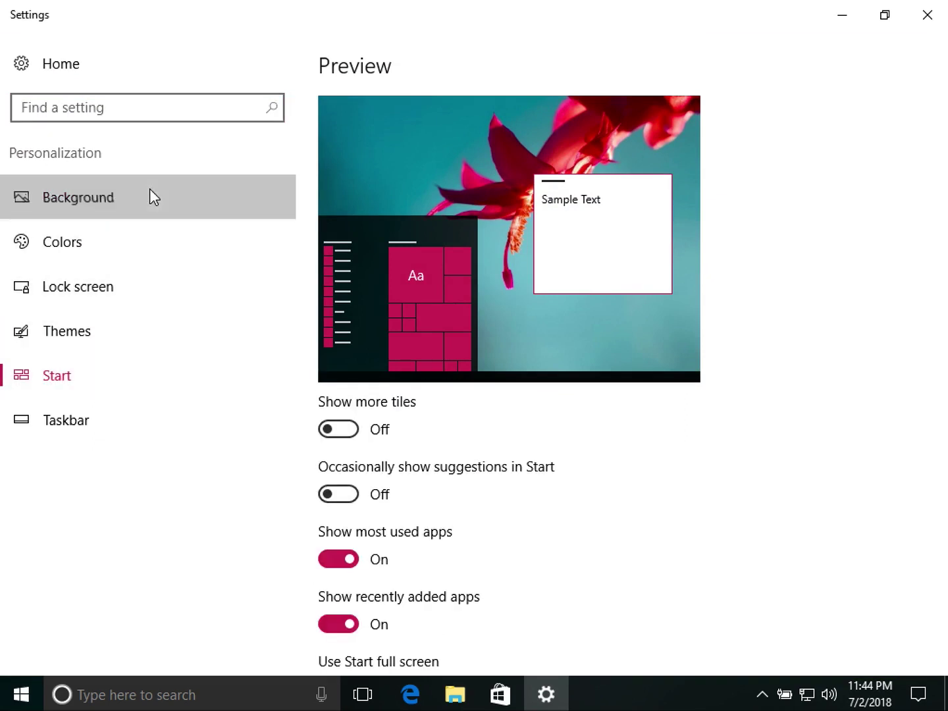
{"action": "left_click", "coordinate": [127, 237]}
{"action": "left_click", "coordinate": [139, 294]}
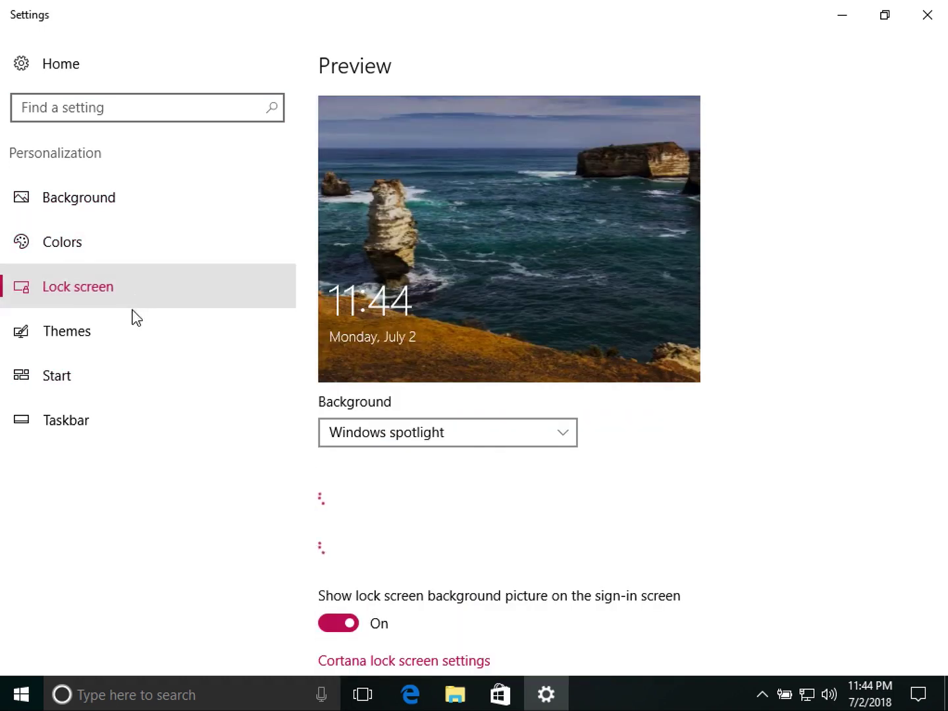
{"action": "left_click", "coordinate": [135, 342]}
{"action": "left_click", "coordinate": [129, 385]}
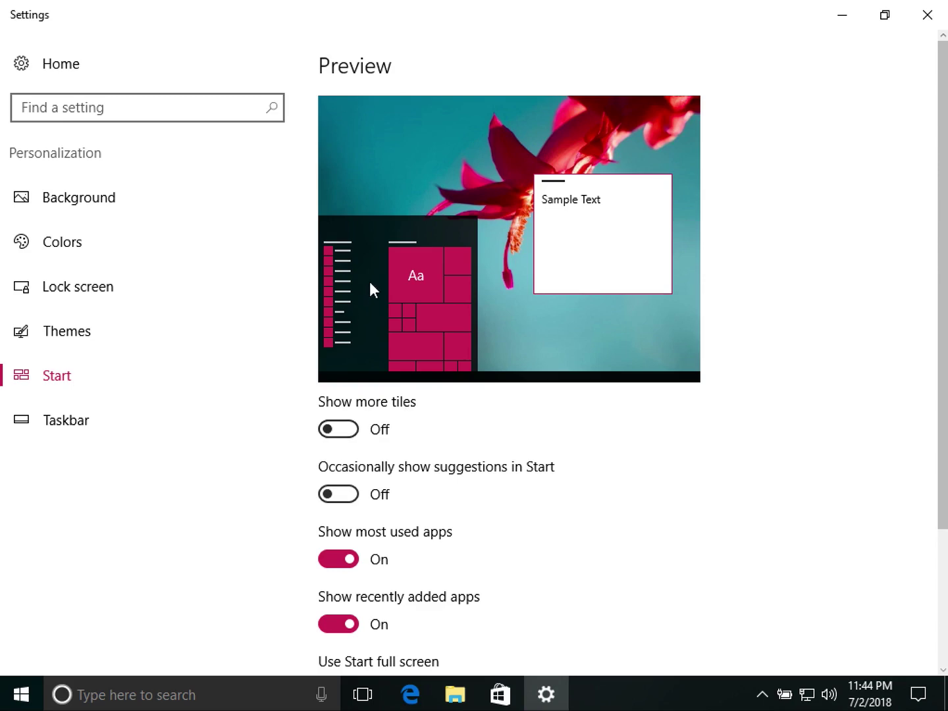
{"action": "left_click", "coordinate": [16, 704]}
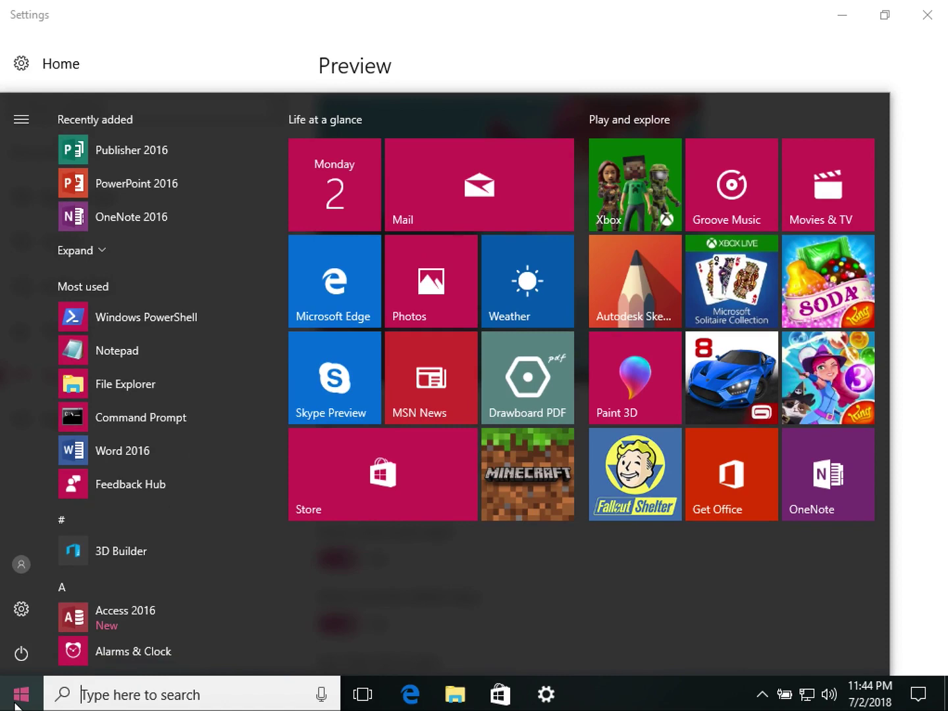
{"action": "left_click", "coordinate": [16, 704]}
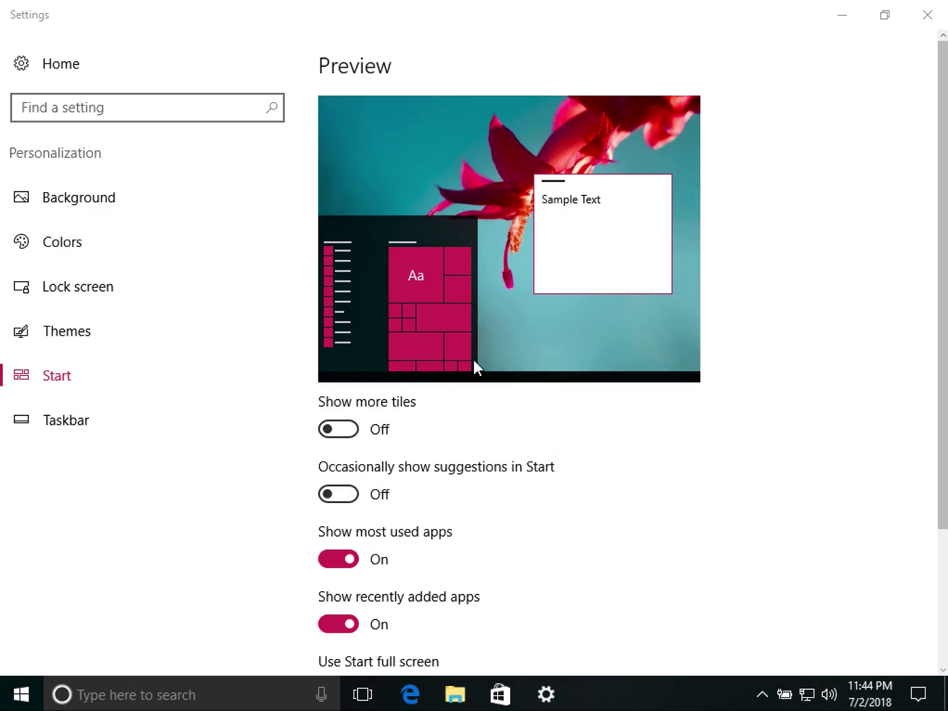
{"action": "left_click", "coordinate": [348, 426]}
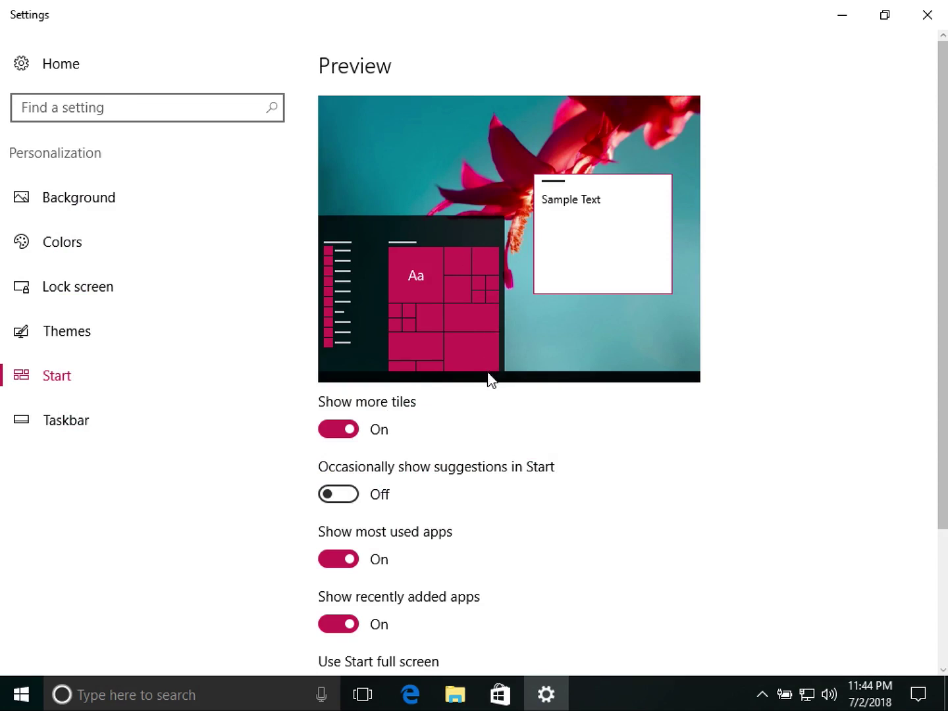
{"action": "left_click", "coordinate": [331, 430]}
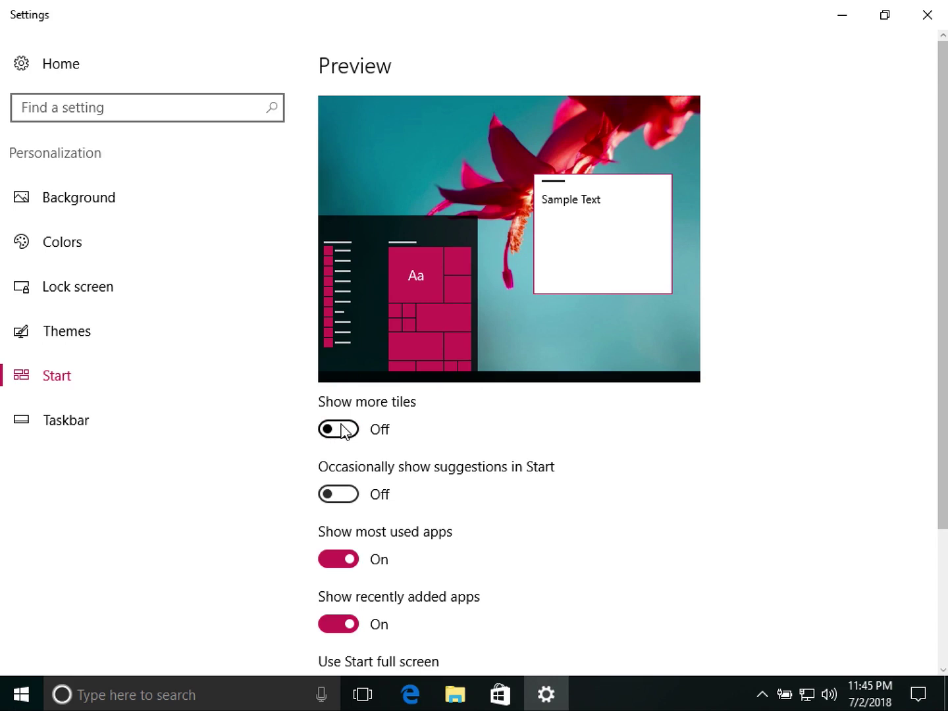
{"action": "left_click", "coordinate": [342, 432]}
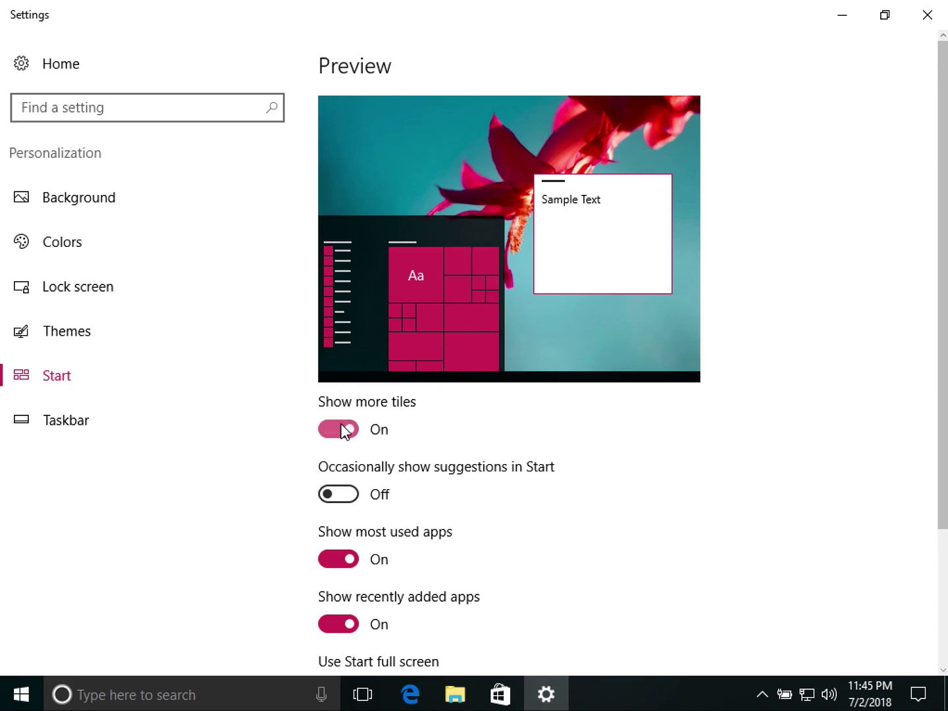
{"action": "left_click", "coordinate": [344, 431]}
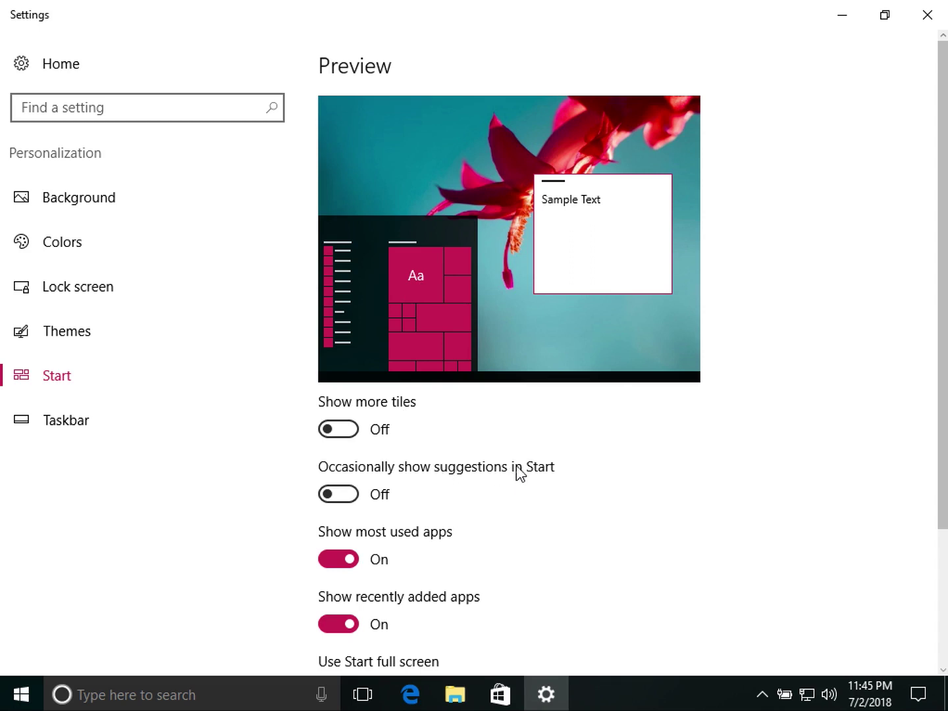
- Try the suggestions and most used apps toggles, leaving suggestions Off and most used apps On
{"action": "scroll", "coordinate": [599, 467], "scroll_direction": "down", "scroll_amount": 2}
{"action": "scroll", "coordinate": [596, 468], "scroll_direction": "down", "scroll_amount": 1}
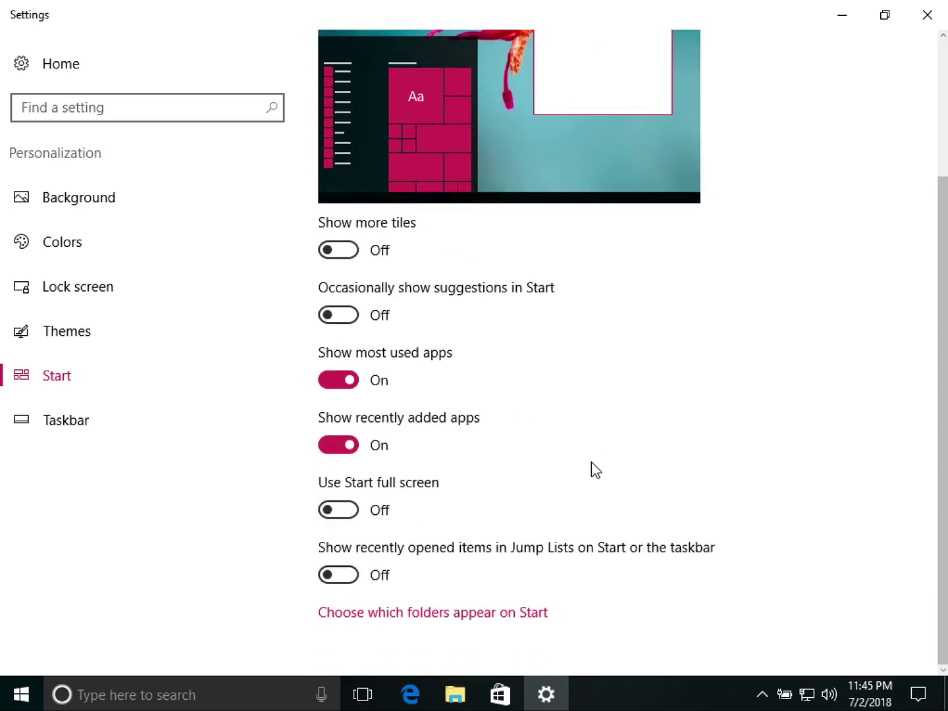
{"action": "left_click", "coordinate": [352, 314]}
{"action": "left_click", "coordinate": [352, 316]}
{"action": "left_click", "coordinate": [337, 379]}
{"action": "left_click", "coordinate": [338, 381]}
- Turn Show recently added apps Off, checking the Start menu before and after
{"action": "left_click", "coordinate": [9, 684]}
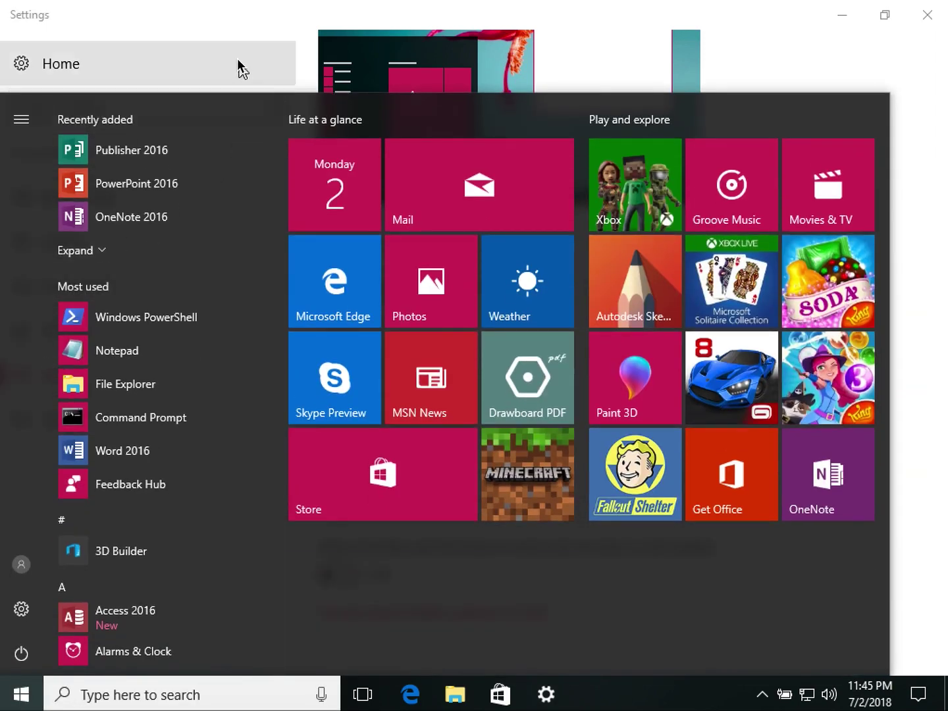
{"action": "left_click", "coordinate": [232, 26]}
{"action": "left_click", "coordinate": [343, 443]}
{"action": "left_click", "coordinate": [22, 691]}
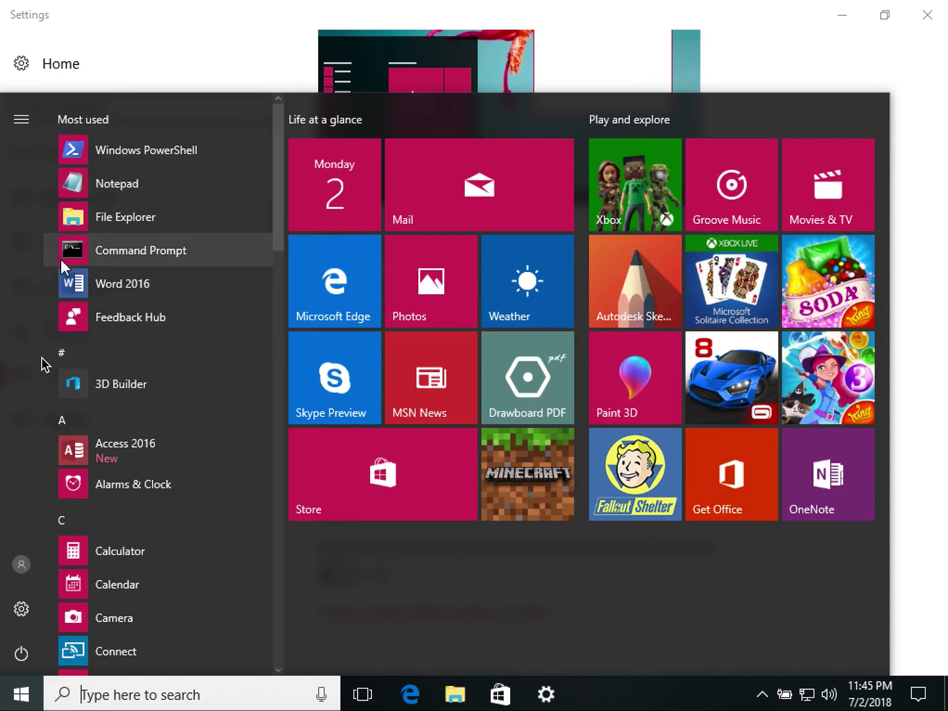
{"action": "left_click", "coordinate": [263, 22]}
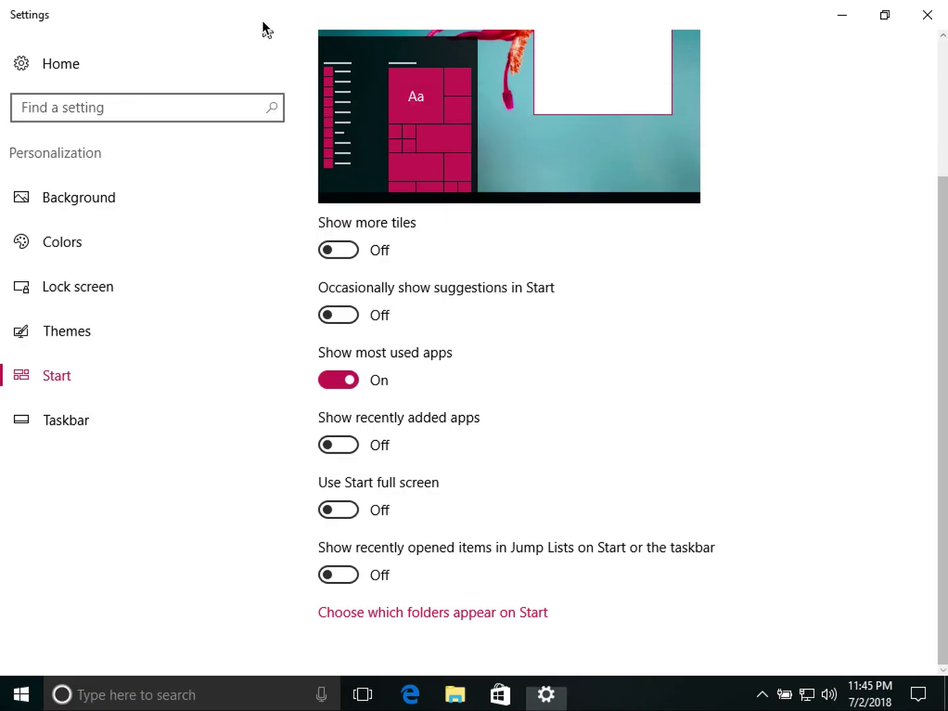
- Preview Start with most used apps Off, then switch them back On and reopen Start
{"action": "left_click", "coordinate": [335, 382]}
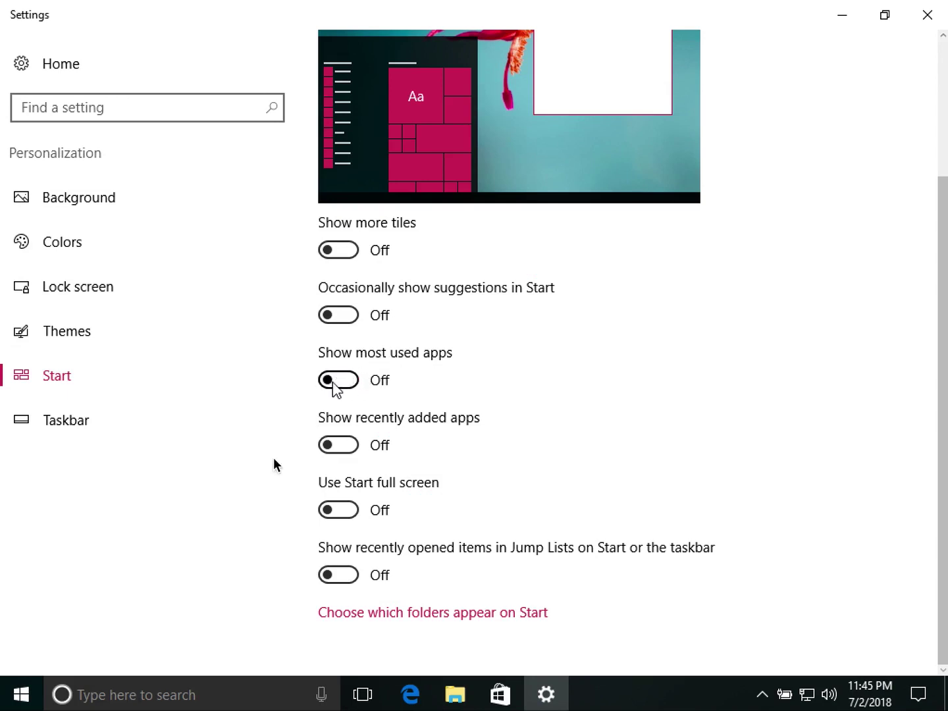
{"action": "left_click", "coordinate": [15, 696]}
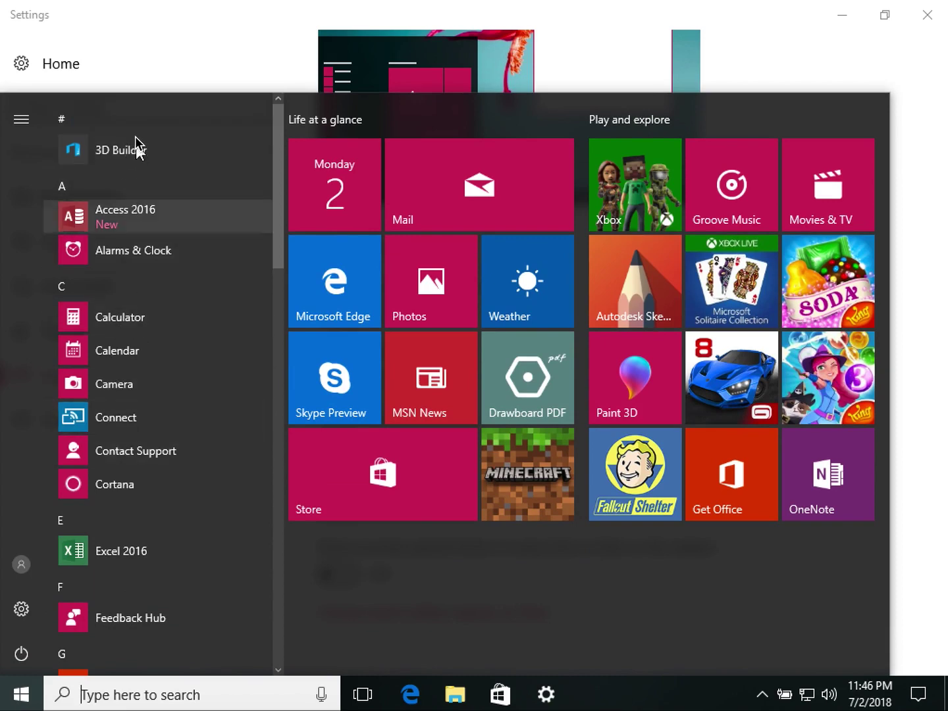
{"action": "left_click", "coordinate": [178, 33]}
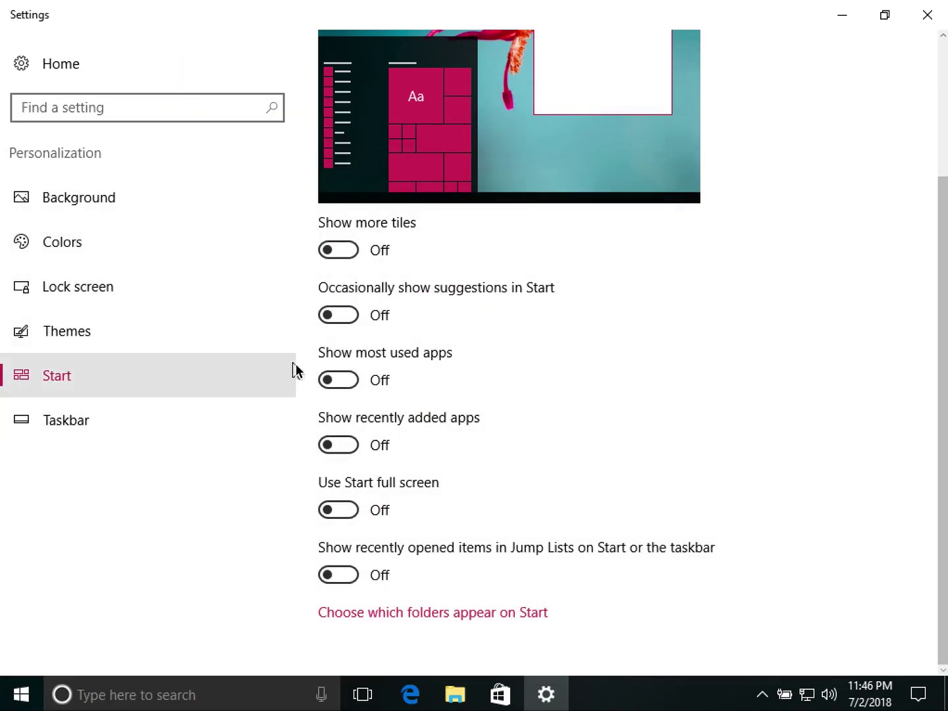
{"action": "left_click", "coordinate": [352, 385]}
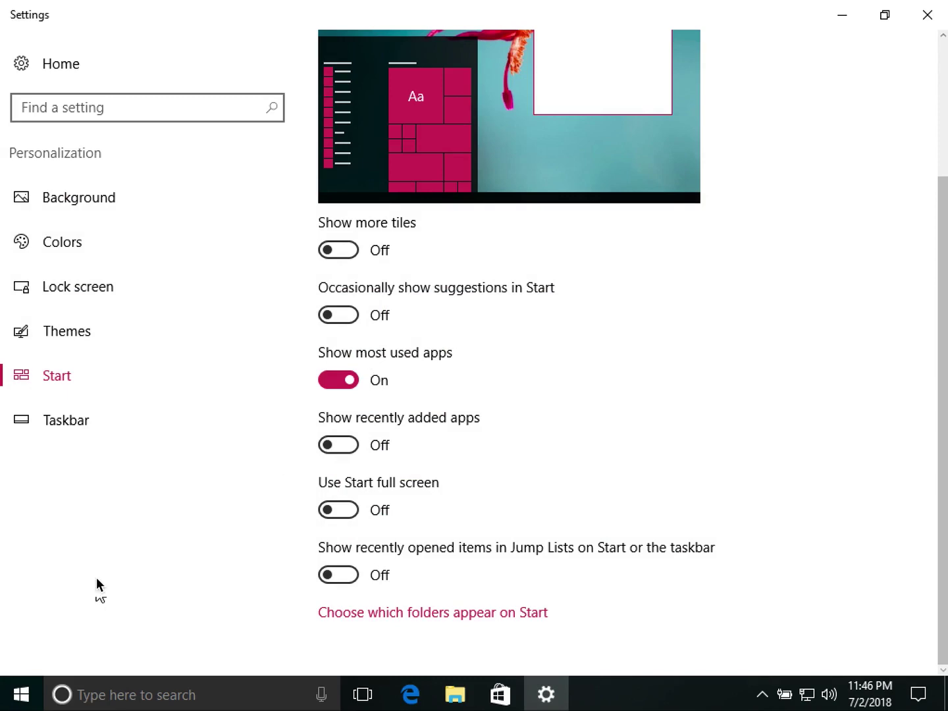
{"action": "left_click", "coordinate": [21, 695]}
- Switch Show recently added apps On and reopen Start to see Publisher 2016 under Recently added
{"action": "scroll", "coordinate": [102, 226], "scroll_direction": "down", "scroll_amount": 5}
{"action": "scroll", "coordinate": [102, 226], "scroll_direction": "up", "scroll_amount": 5}
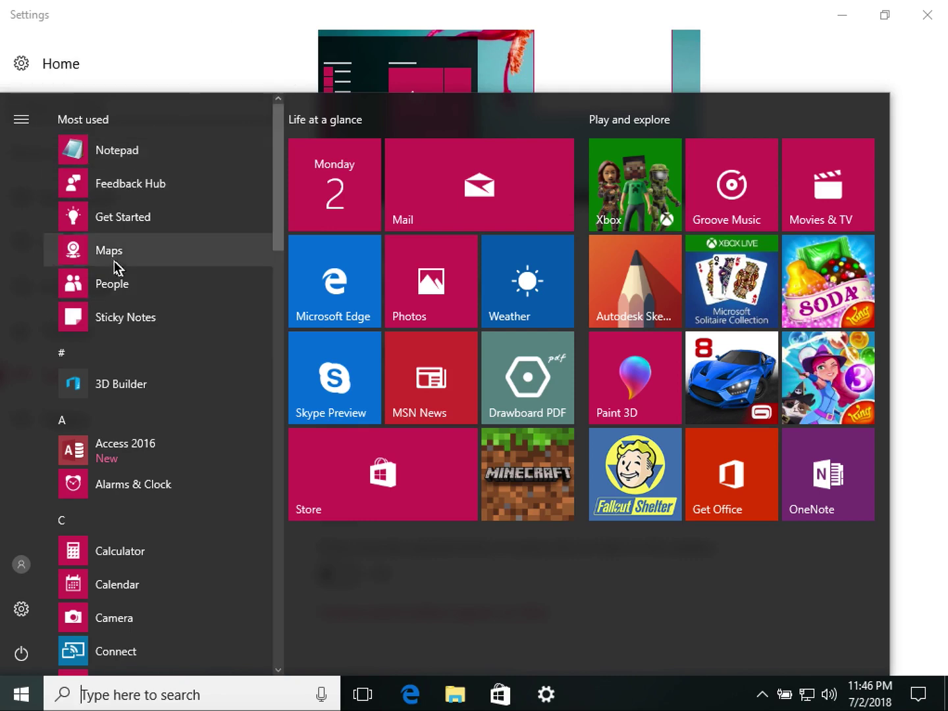
{"action": "left_click", "coordinate": [210, 20]}
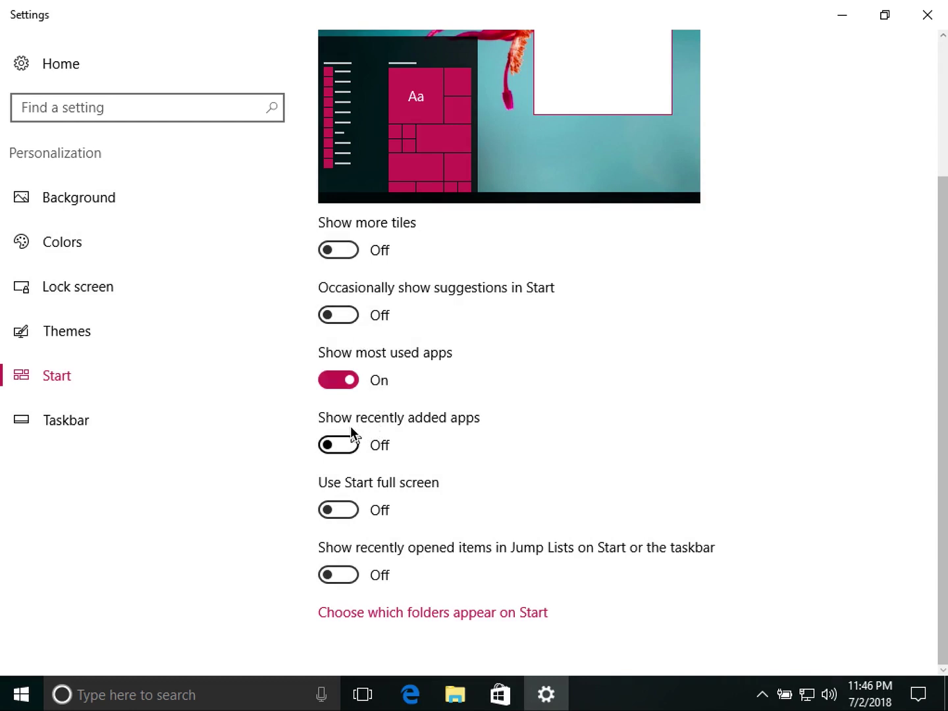
{"action": "left_click", "coordinate": [348, 447]}
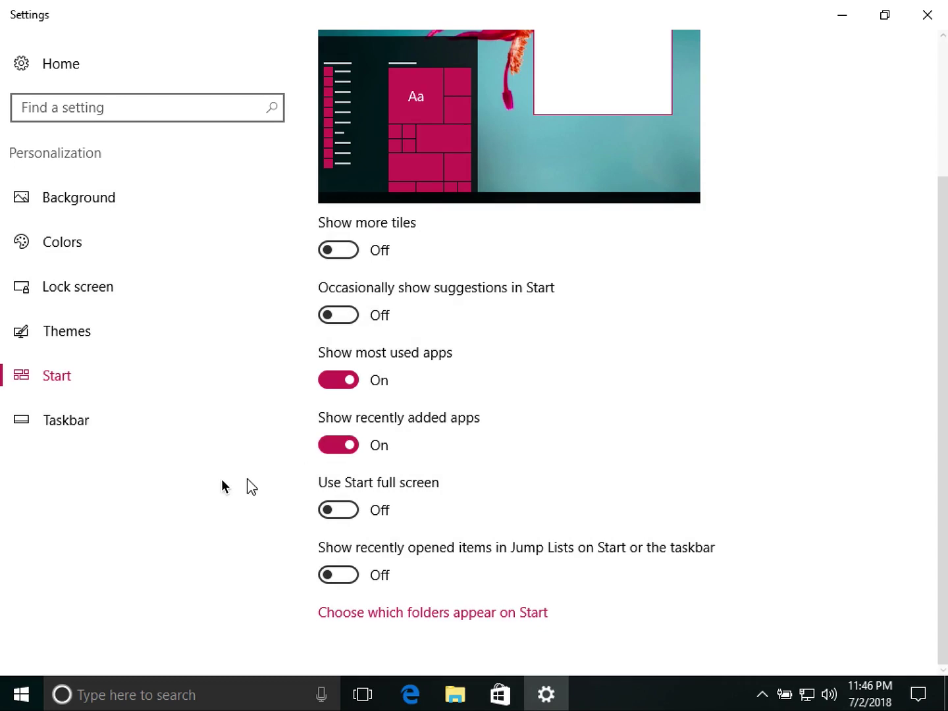
{"action": "left_click", "coordinate": [10, 692]}
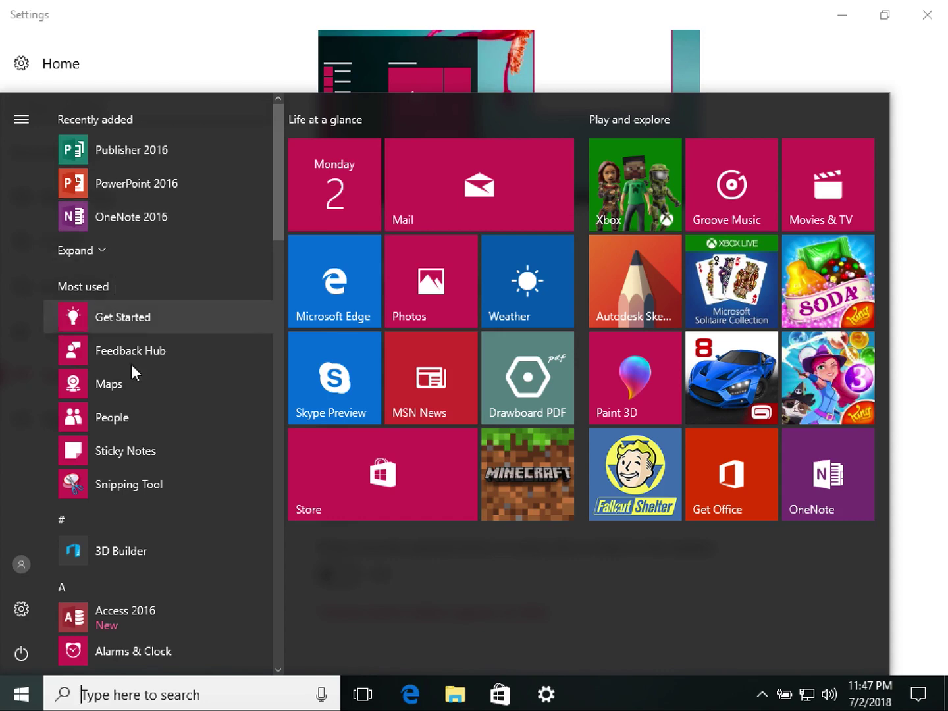
{"action": "left_click", "coordinate": [229, 32]}
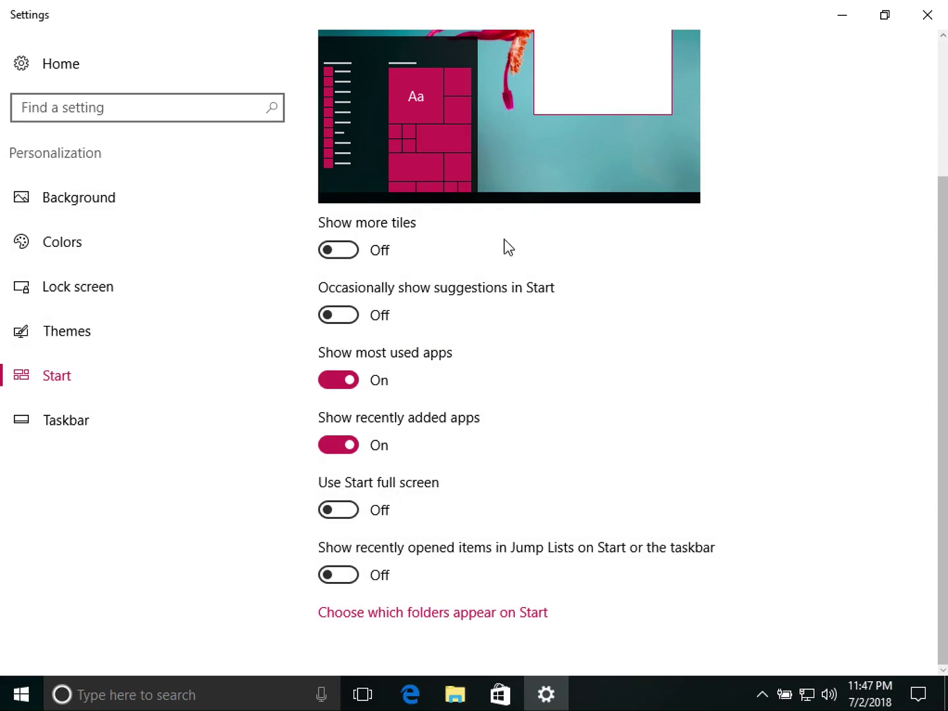
{"action": "left_click", "coordinate": [12, 692]}
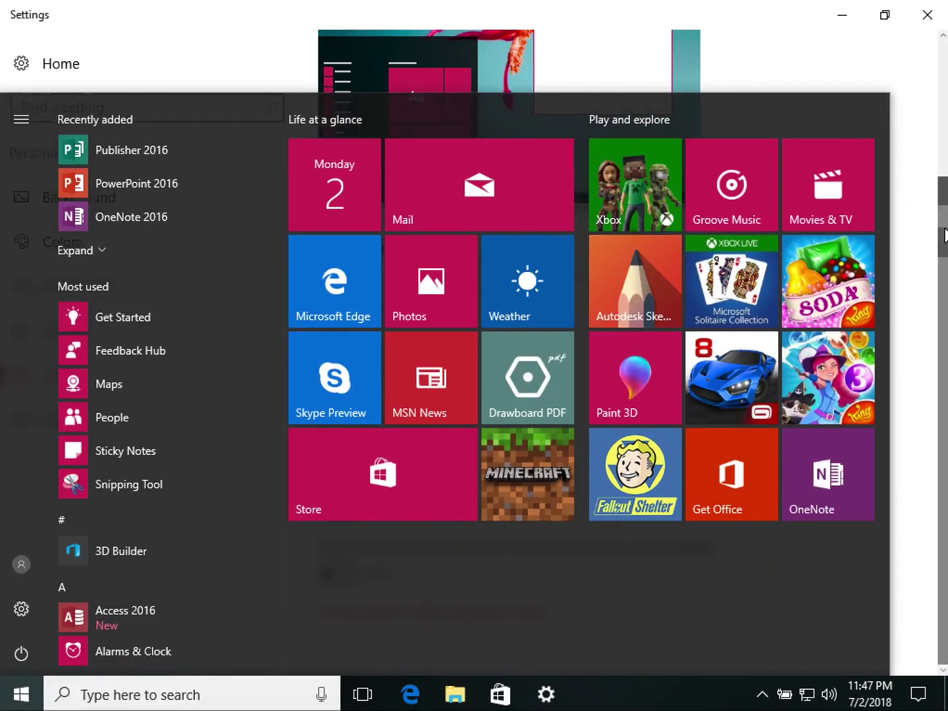
- Turn on Use Start full screen and open Start to preview it
{"action": "left_click", "coordinate": [943, 230]}
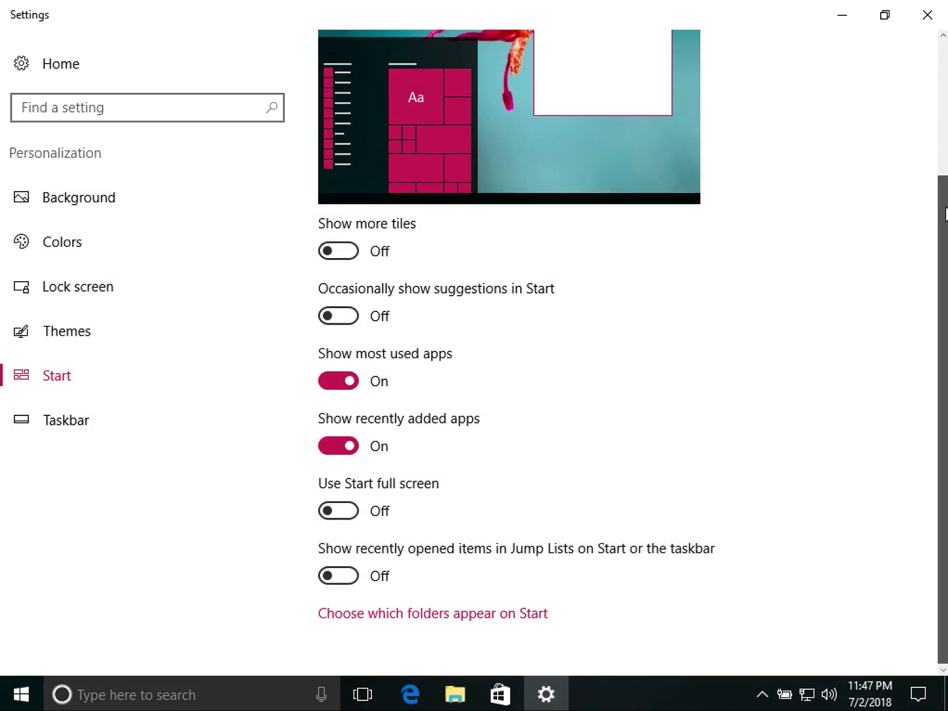
{"action": "scroll", "coordinate": [312, 156], "scroll_direction": "up", "scroll_amount": 2}
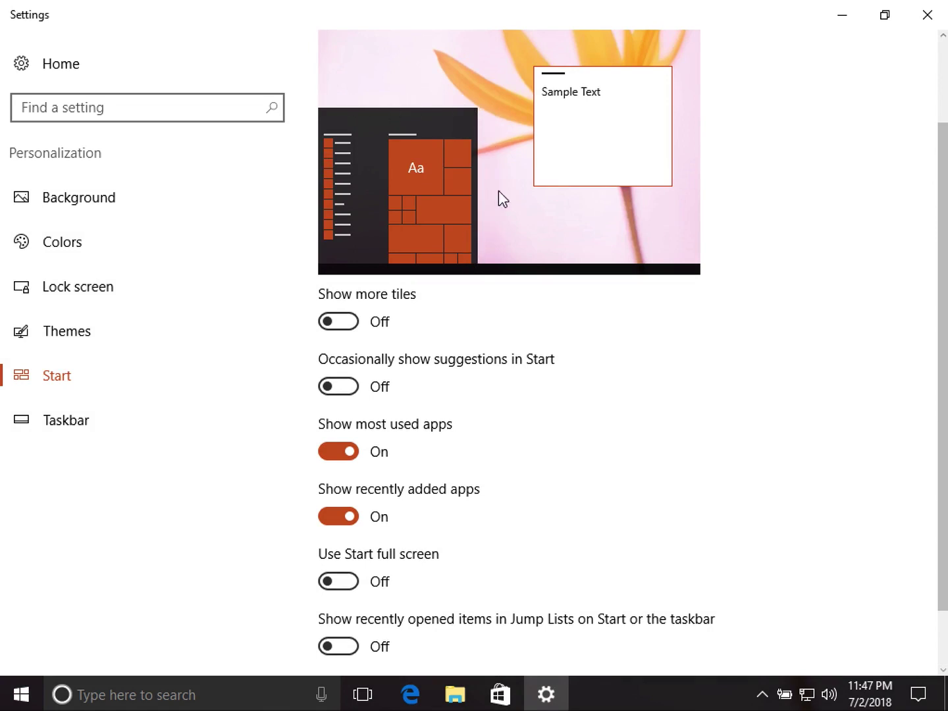
{"action": "left_click", "coordinate": [355, 587]}
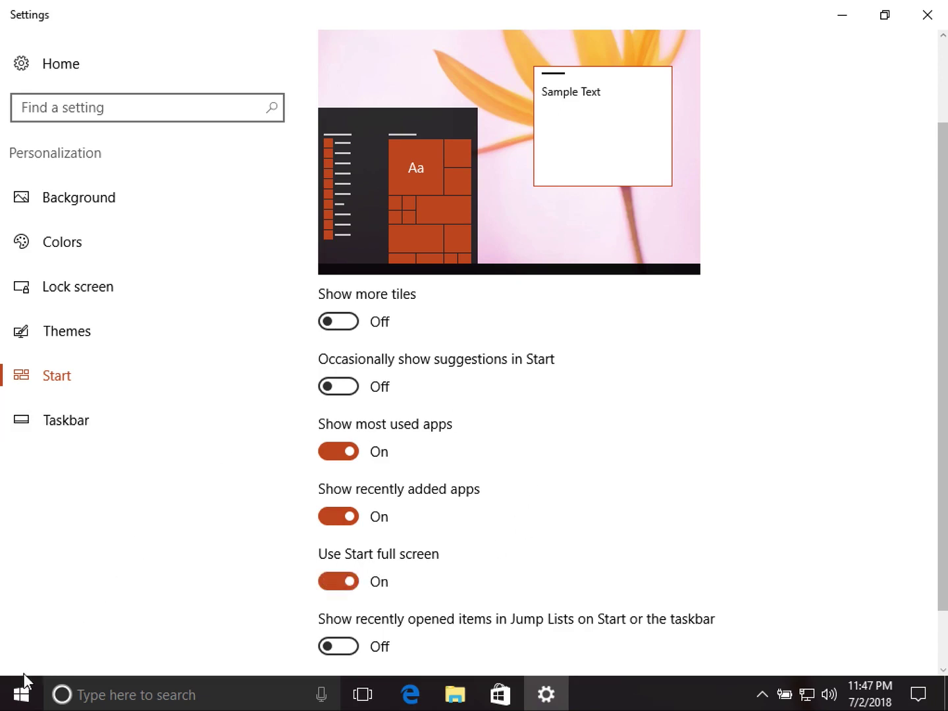
{"action": "left_click", "coordinate": [18, 697]}
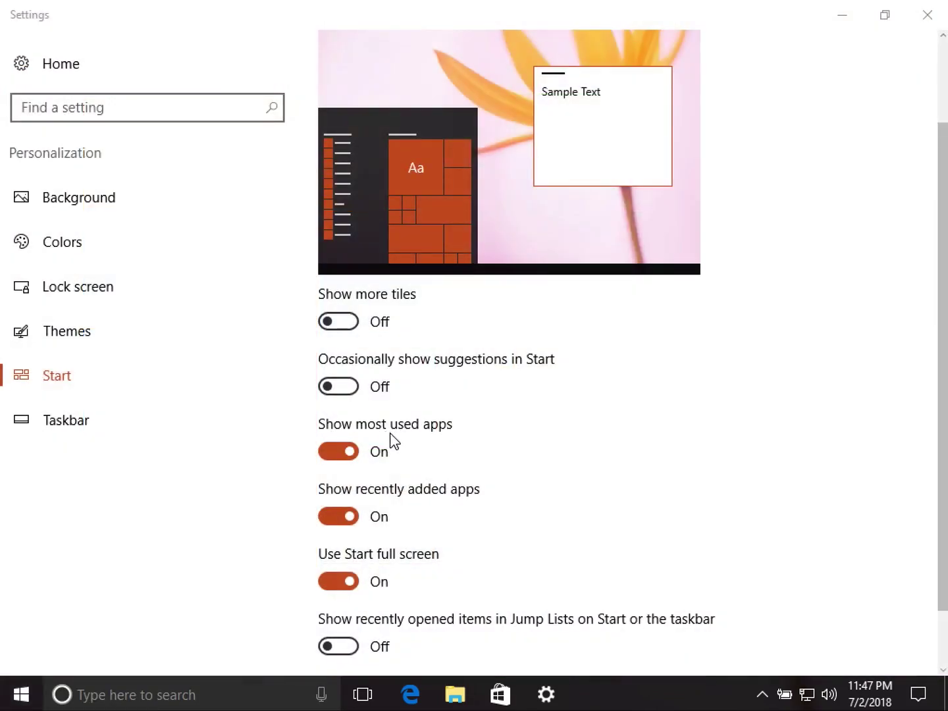
- Switch Use Start full screen back Off and preview Start at normal size
{"action": "left_click", "coordinate": [337, 582]}
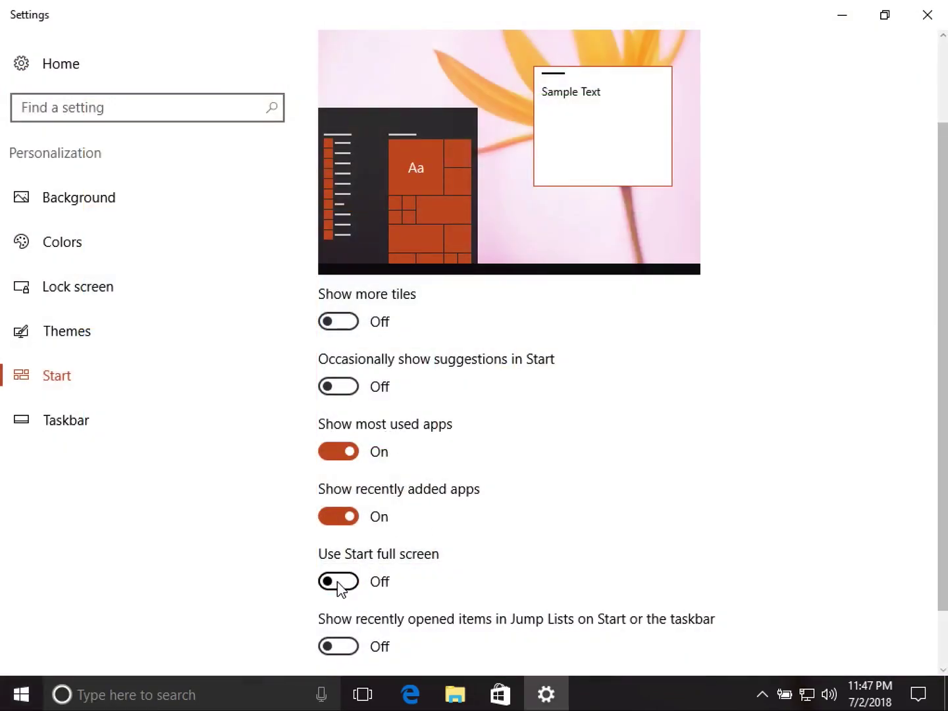
{"action": "scroll", "coordinate": [945, 313], "scroll_direction": "down", "scroll_amount": 1}
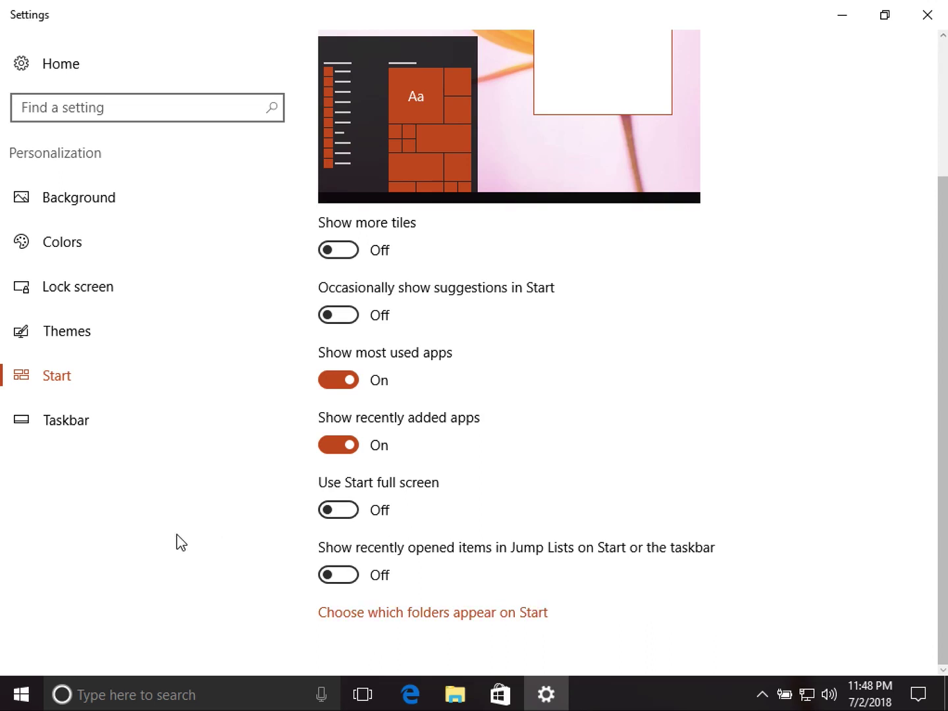
{"action": "left_click", "coordinate": [11, 696]}
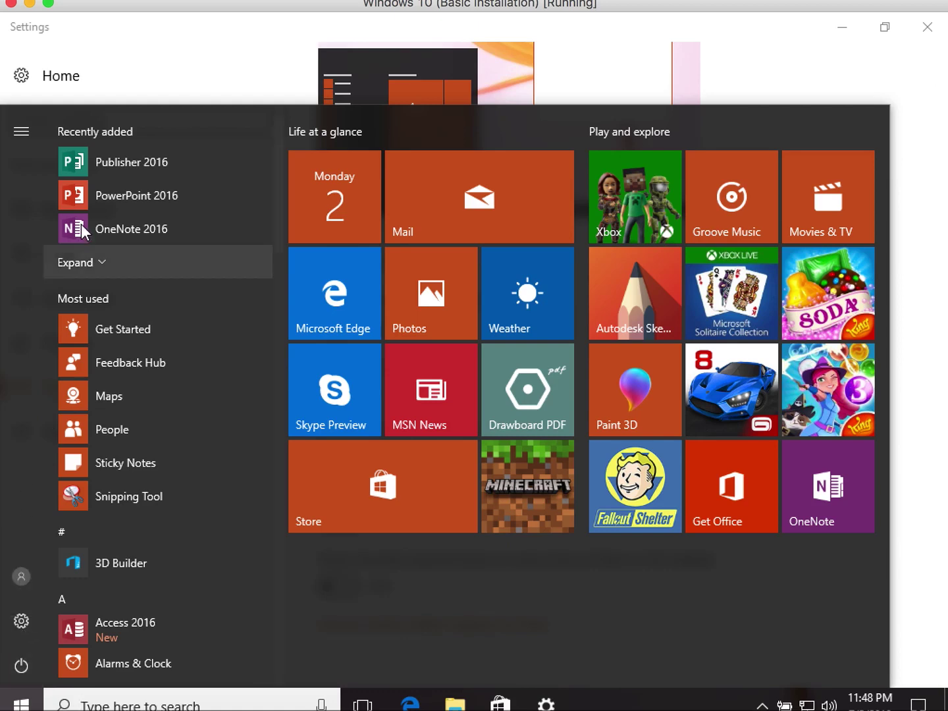
{"action": "left_click", "coordinate": [132, 30]}
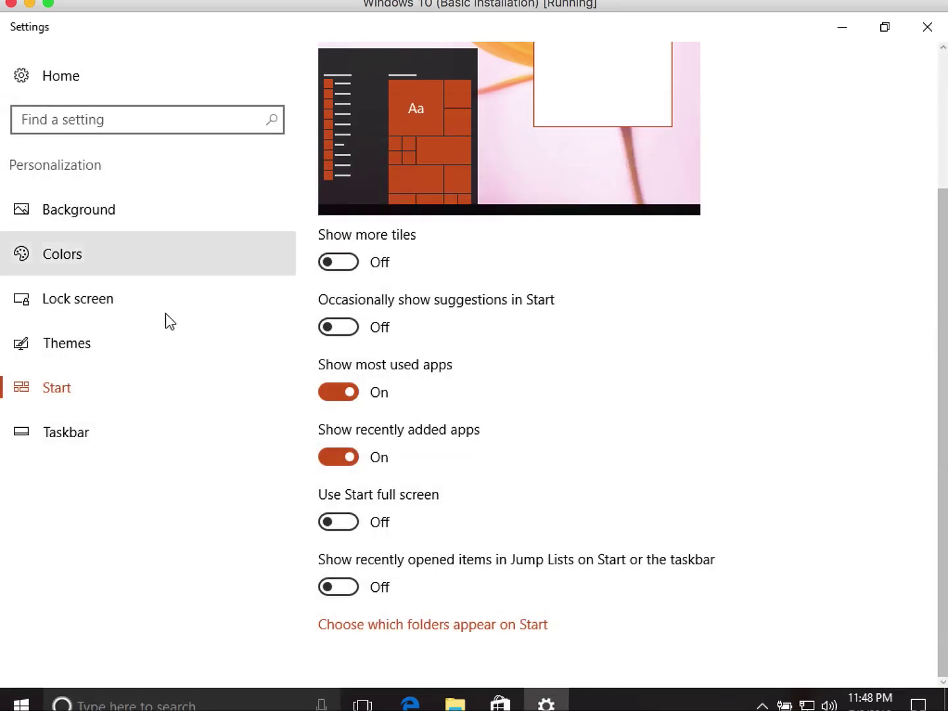
{"action": "left_click", "coordinate": [335, 624]}
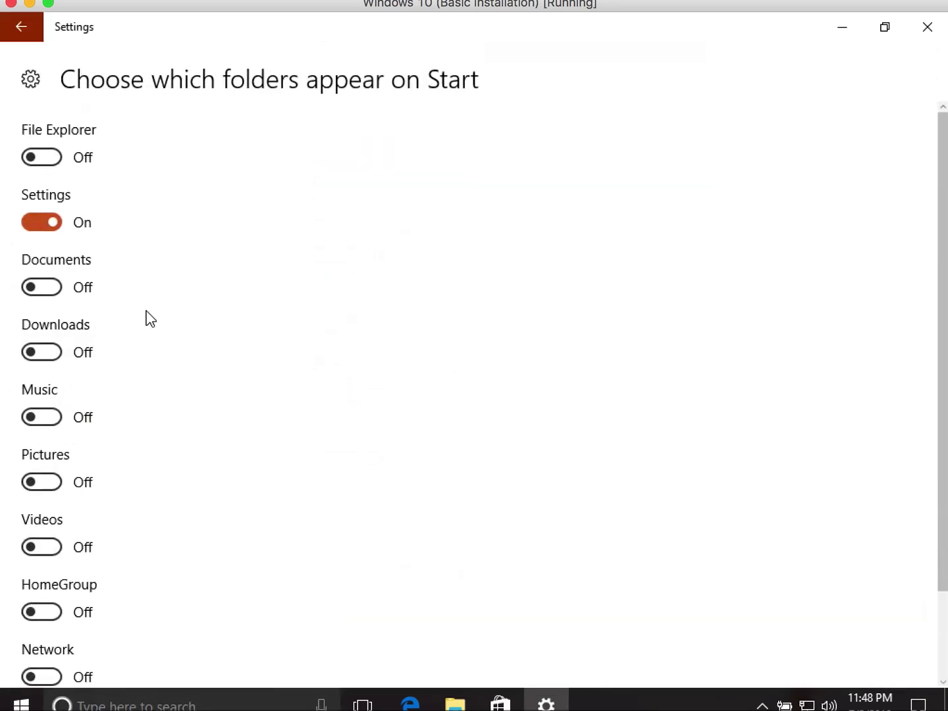
- Turn on the Documents, Downloads, Music, Pictures and Videos folders, then view their shortcuts in Start
{"action": "left_click", "coordinate": [41, 287]}
{"action": "left_click", "coordinate": [47, 354]}
{"action": "left_click", "coordinate": [50, 417]}
{"action": "left_click", "coordinate": [45, 481]}
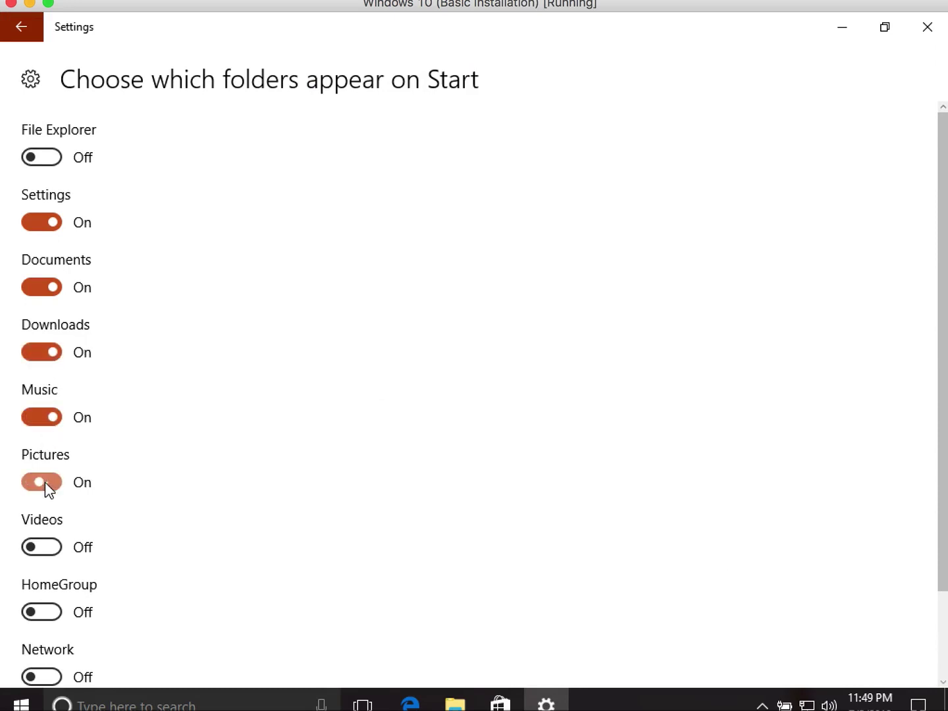
{"action": "left_click", "coordinate": [49, 549]}
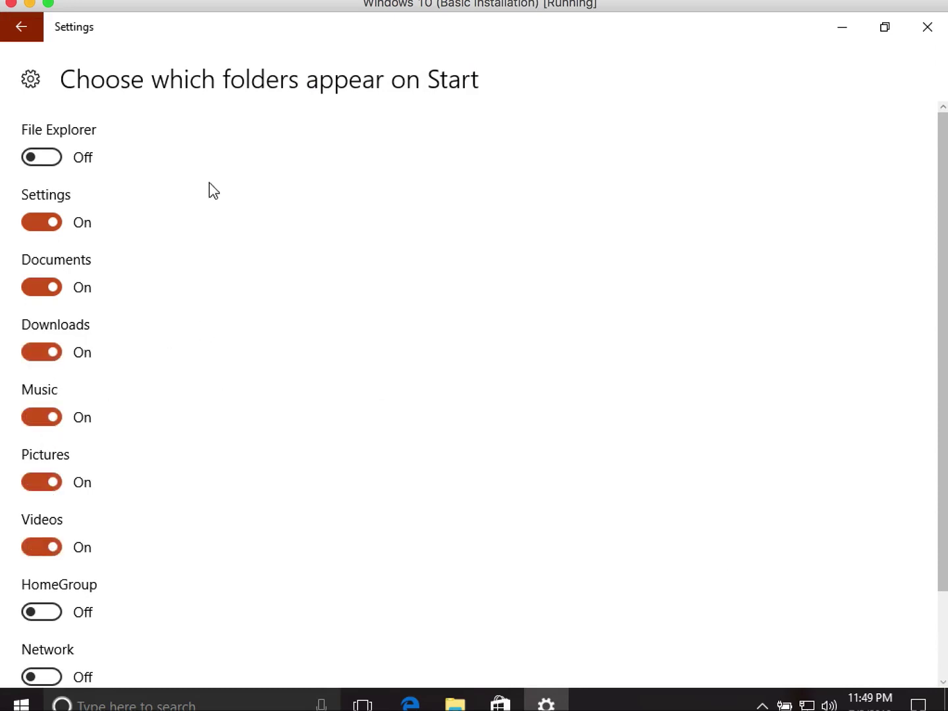
{"action": "left_click", "coordinate": [21, 703]}
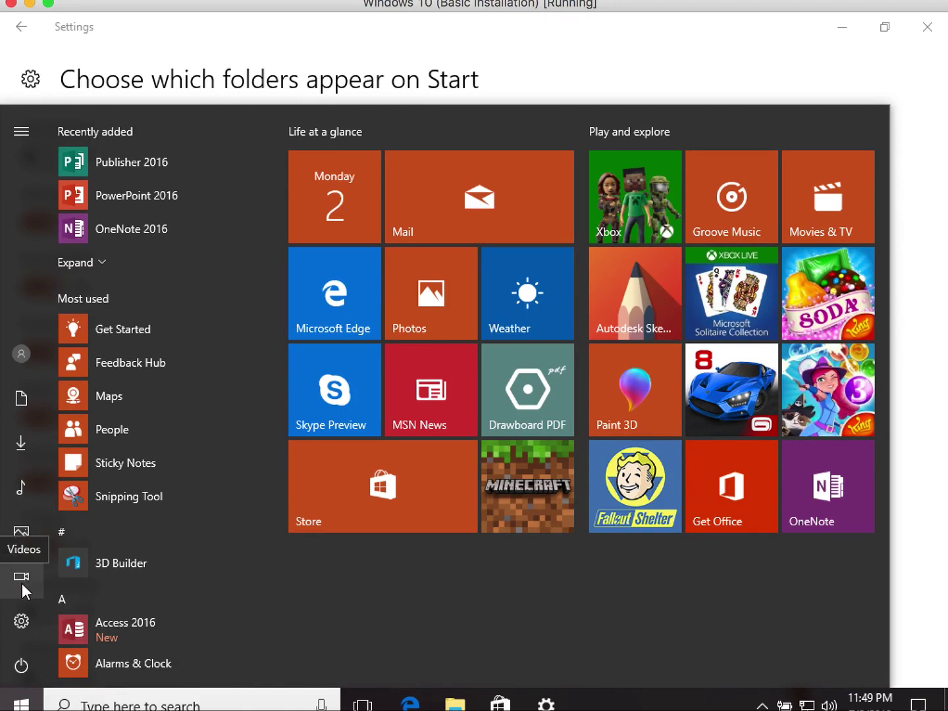
- Close Start, move the Settings window, and toggle the Settings folder Off and back On
{"action": "left_click", "coordinate": [21, 703]}
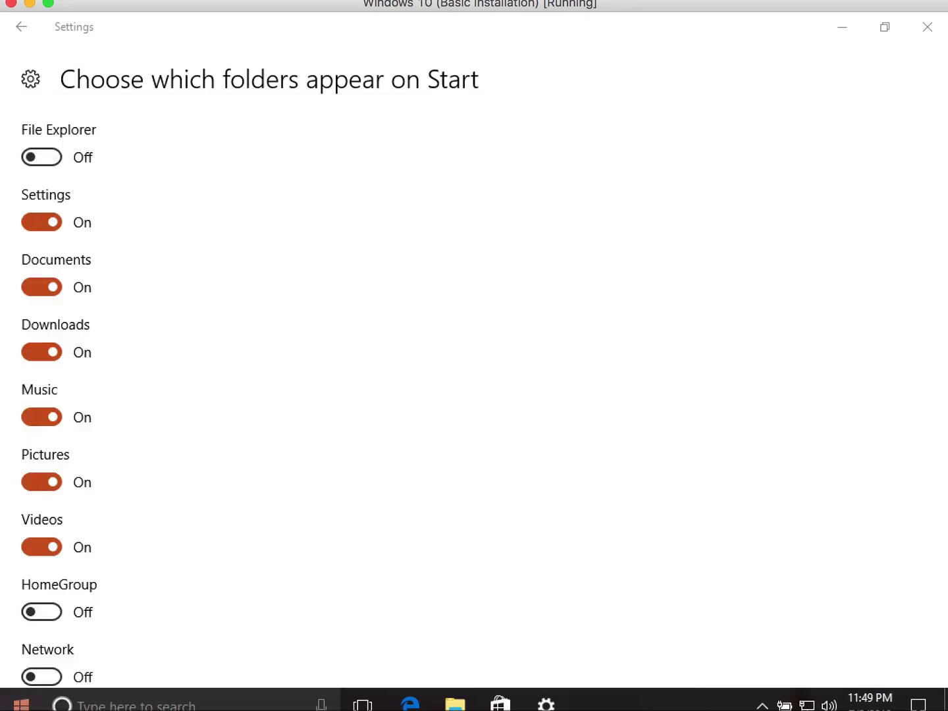
{"action": "left_click_drag", "start_coordinate": [367, 8], "coordinate": [372, 1]}
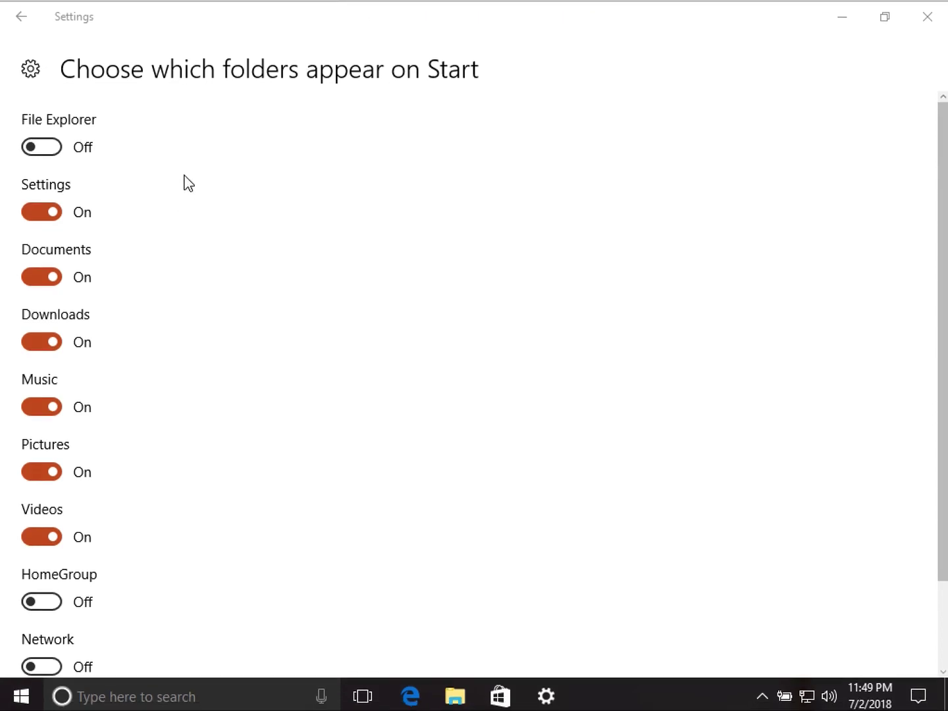
{"action": "left_click", "coordinate": [33, 214]}
{"action": "left_click", "coordinate": [36, 212]}
- Switch off the Documents, Downloads, Music and Videos folders, then close Settings
{"action": "left_click", "coordinate": [36, 278]}
{"action": "left_click", "coordinate": [43, 345]}
{"action": "left_click", "coordinate": [43, 401]}
{"action": "left_click", "coordinate": [44, 535]}
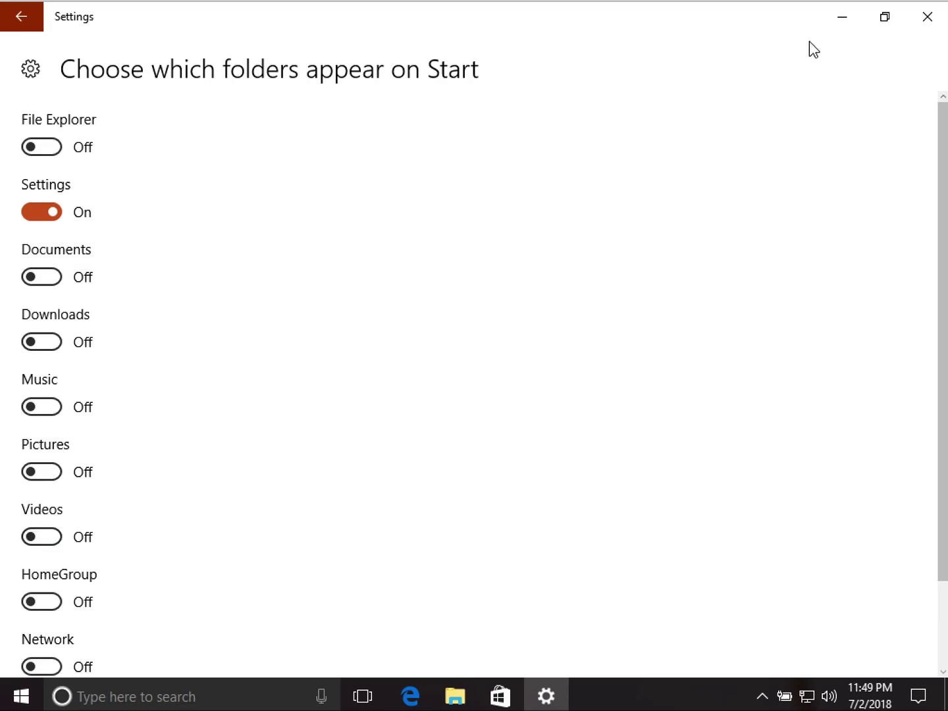
{"action": "left_click", "coordinate": [926, 17]}
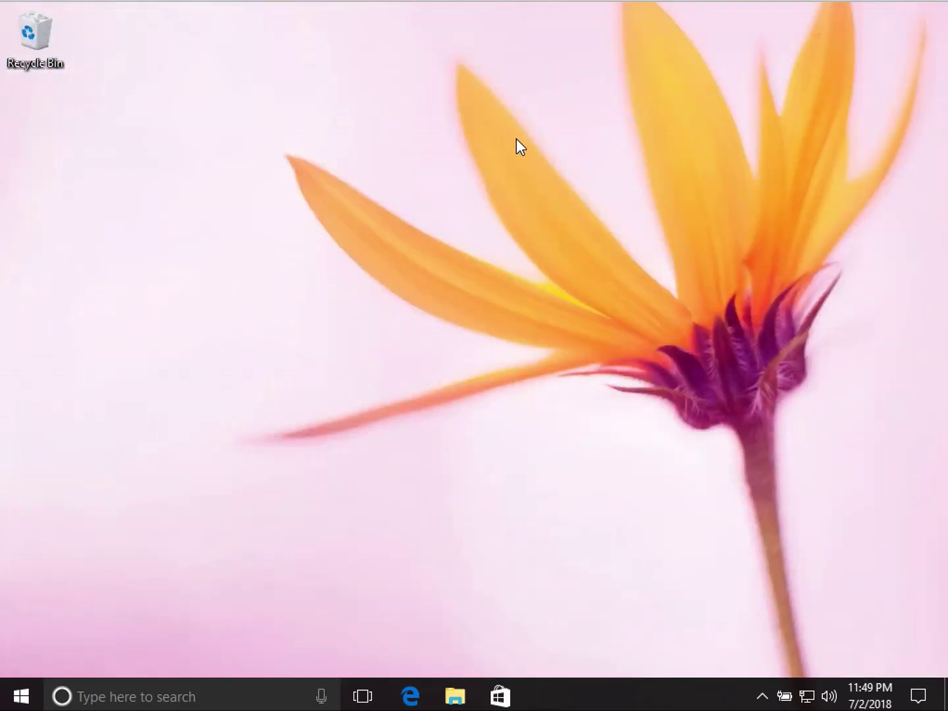